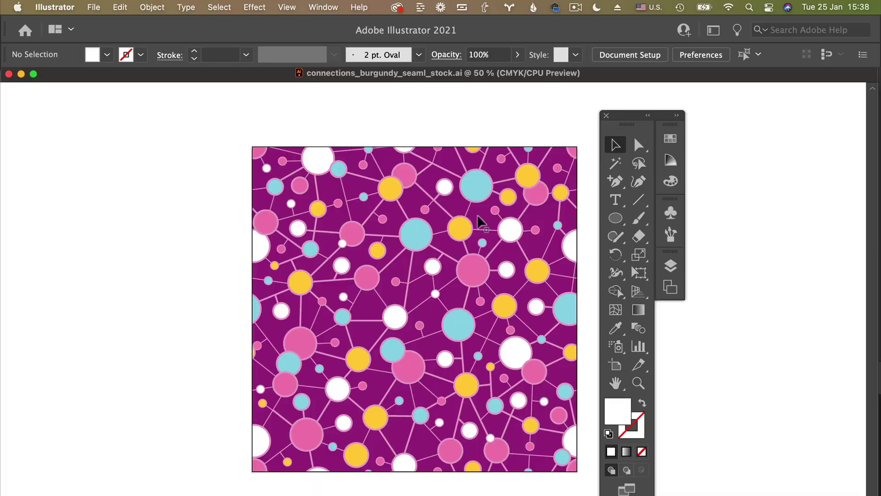
Zoom in on the connected-dots pattern to 100 % for a detailed view.
{"action": "left_click", "coordinate": [515, 370]}
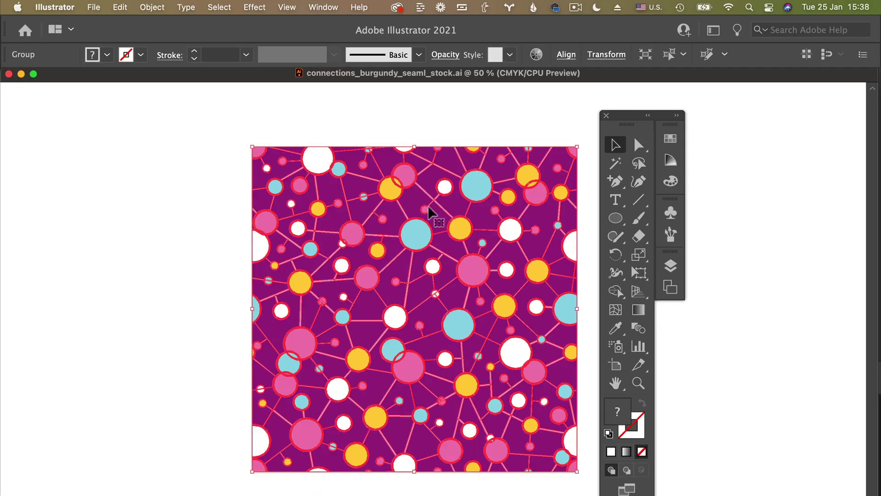
{"action": "left_click", "coordinate": [460, 136]}
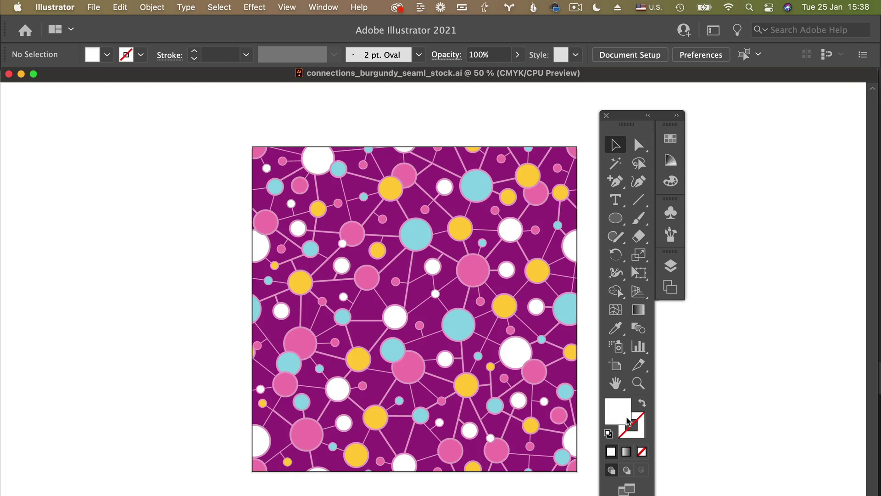
{"action": "left_click", "coordinate": [633, 386]}
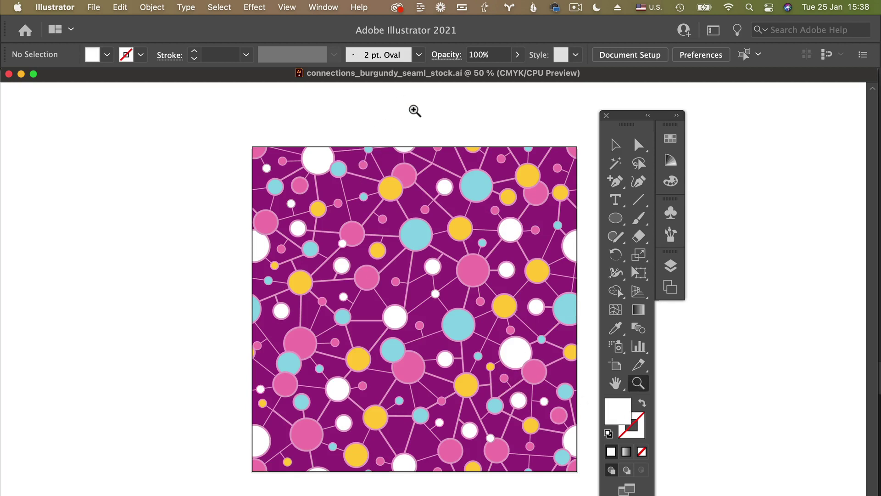
{"action": "left_click", "coordinate": [415, 110]}
{"action": "left_click", "coordinate": [462, 233]}
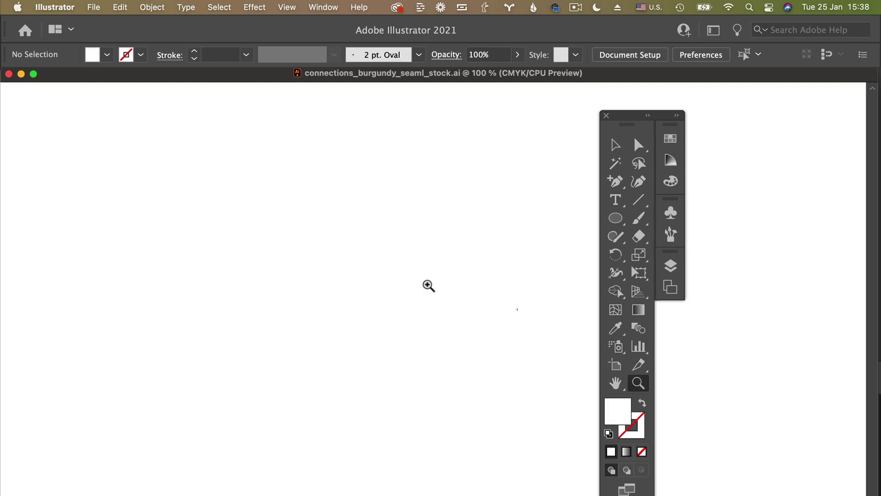
{"action": "left_click", "coordinate": [616, 384]}
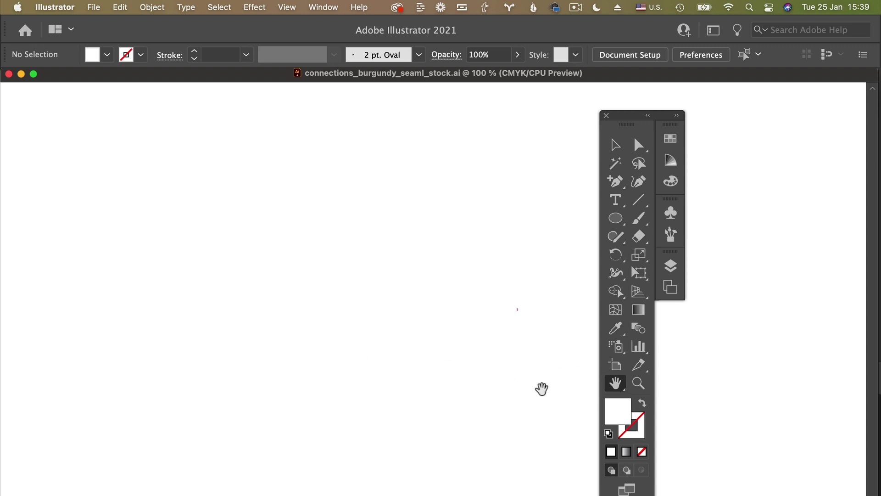
Zoom out through 66.67 % to 50 %, then fit the whole artboard in the window.
{"action": "double_click", "coordinate": [615, 385]}
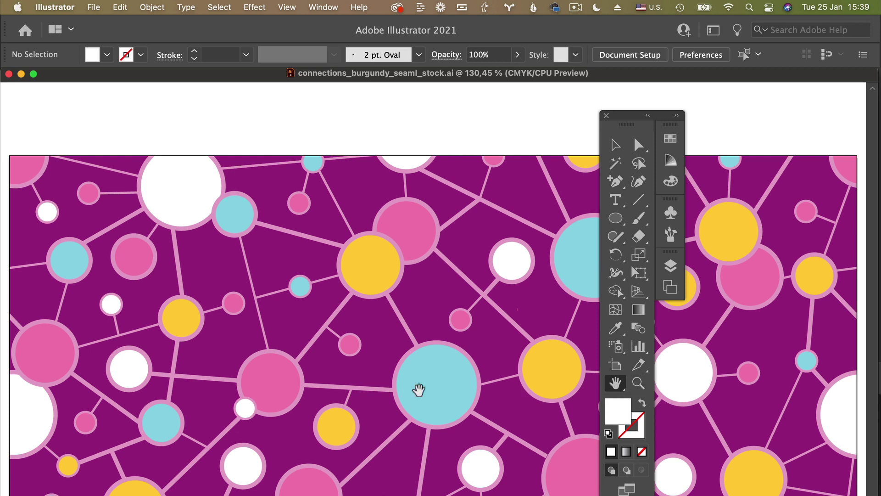
{"action": "key", "text": "super+minus"}
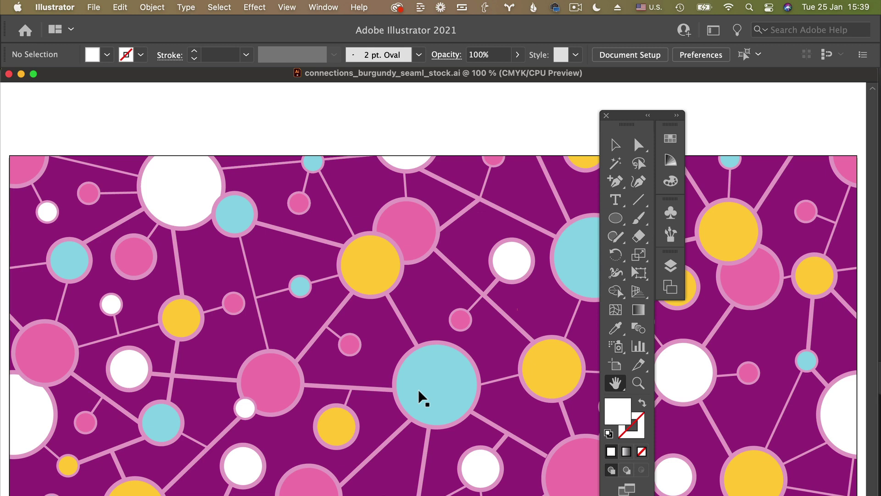
{"action": "key", "text": "super+minus"}
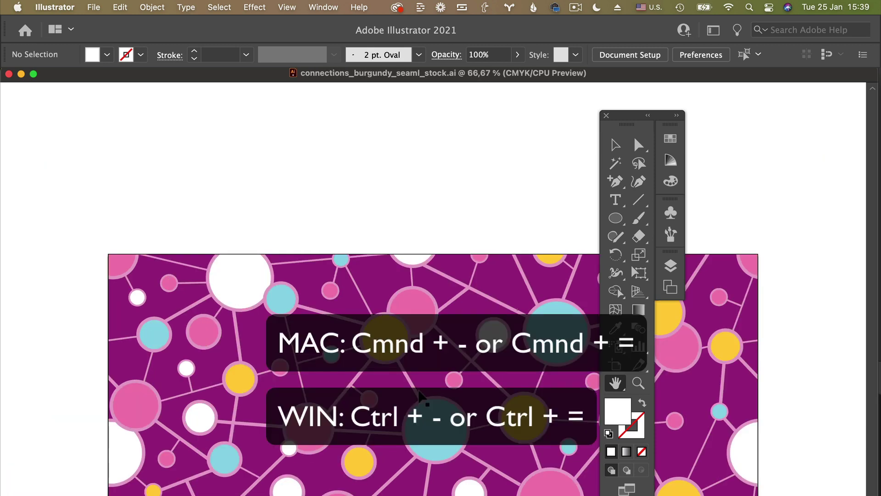
{"action": "key", "text": "super+minus"}
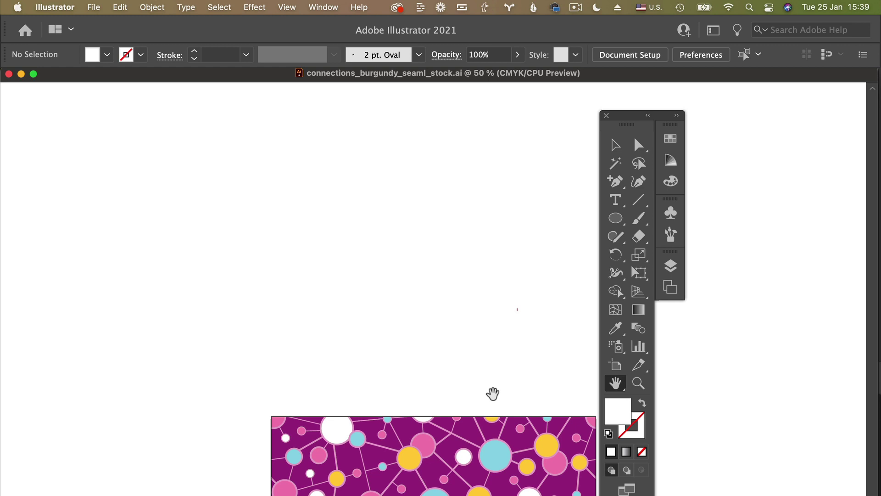
{"action": "key", "text": "super+0"}
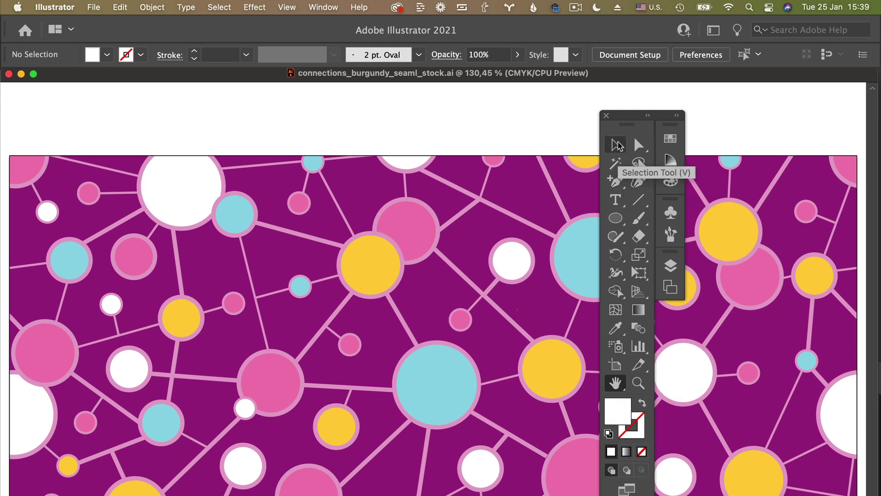
Pan down through the lower pattern, then scroll back so the artboard sits left of empty canvas.
{"action": "left_click", "coordinate": [639, 218]}
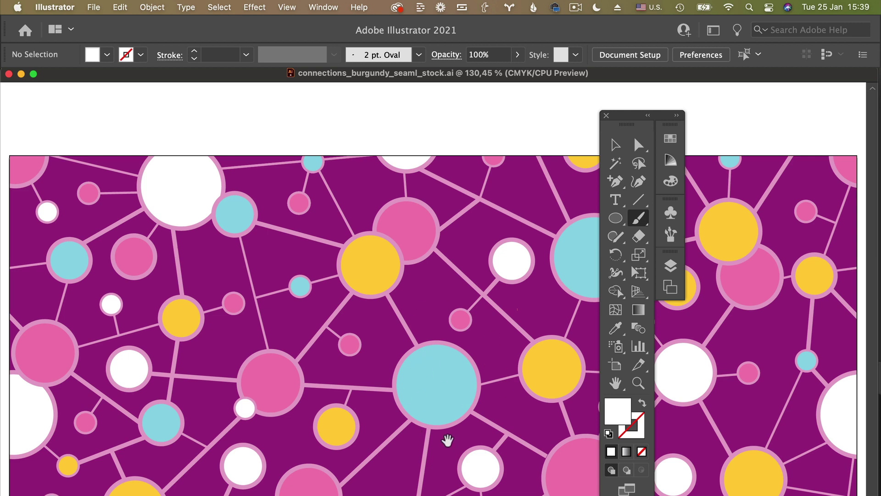
{"action": "left_click_drag", "start_coordinate": [448, 441], "coordinate": [445, 314]}
{"action": "left_click_drag", "start_coordinate": [417, 468], "coordinate": [434, 294]}
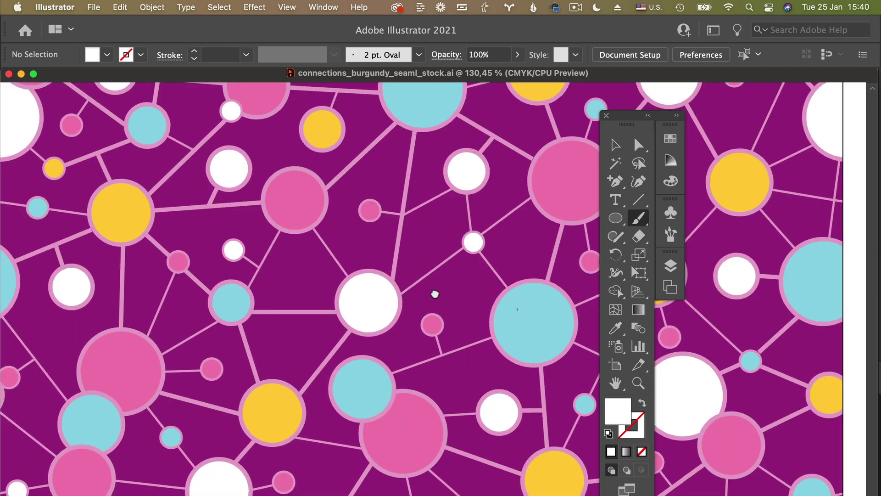
{"action": "scroll", "coordinate": [434, 294], "scroll_direction": "down", "scroll_amount": 15}
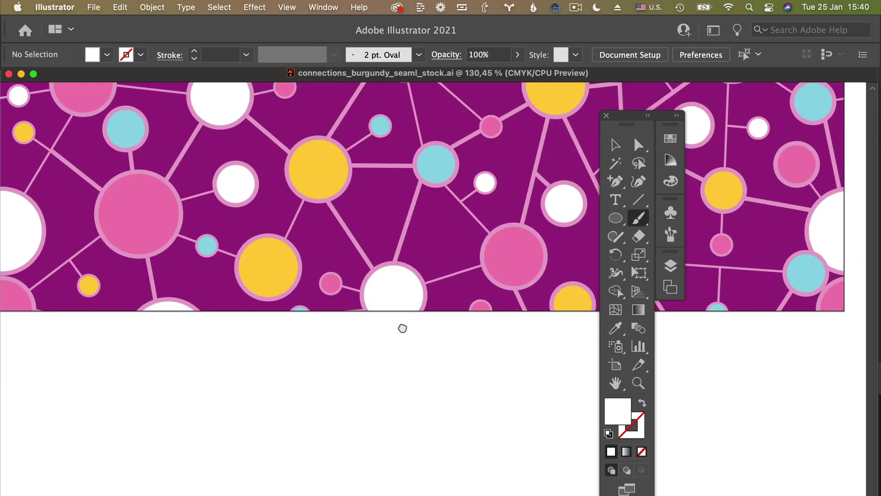
{"action": "left_click_drag", "start_coordinate": [402, 328], "coordinate": [403, 326]}
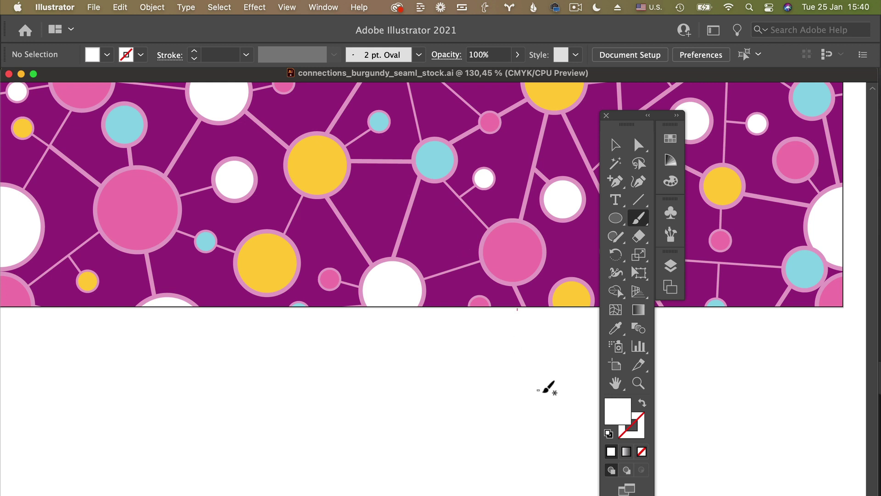
{"action": "left_click", "coordinate": [612, 387]}
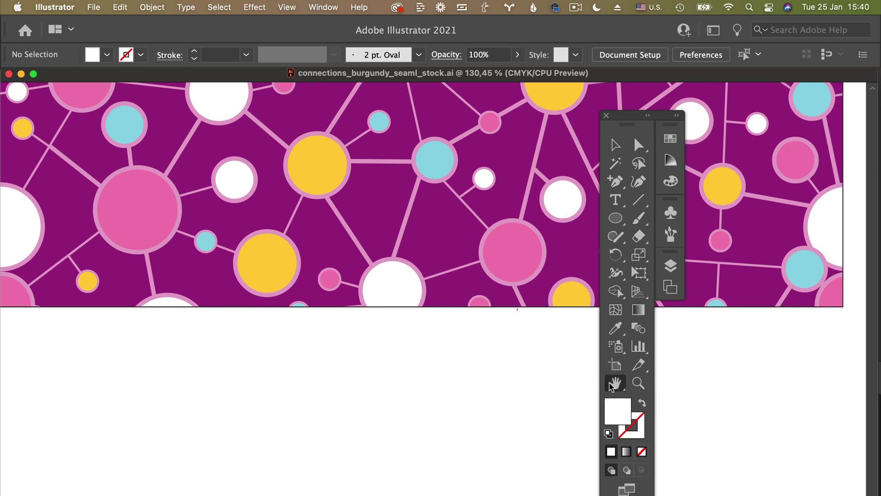
{"action": "scroll", "coordinate": [599, 382], "scroll_direction": "up", "scroll_amount": 10}
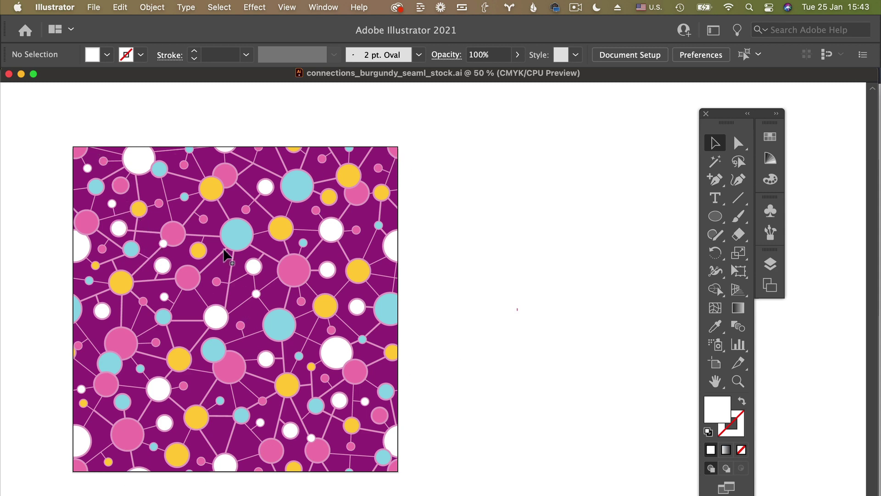
Alt-drag the pattern group onto the right artboard to create a duplicate, then deselect.
{"action": "left_click", "coordinate": [213, 310]}
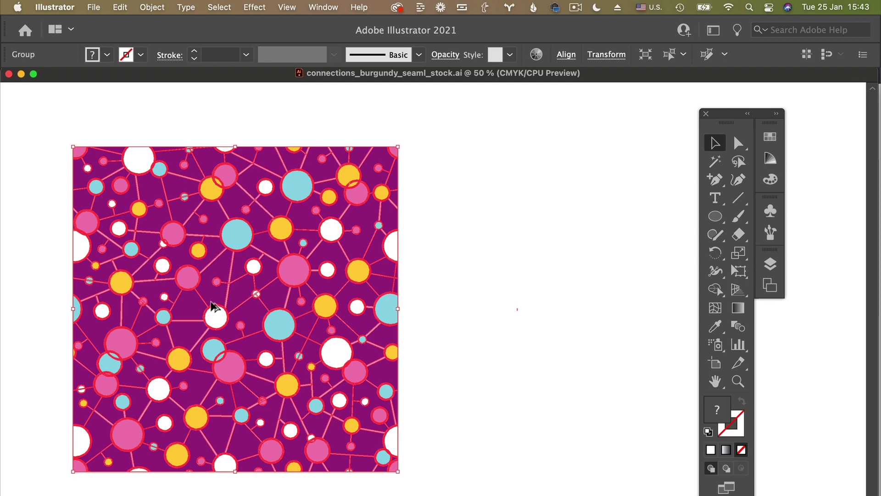
{"action": "left_click_drag", "start_coordinate": [215, 307], "coordinate": [565, 325]}
{"action": "left_click", "coordinate": [550, 135]}
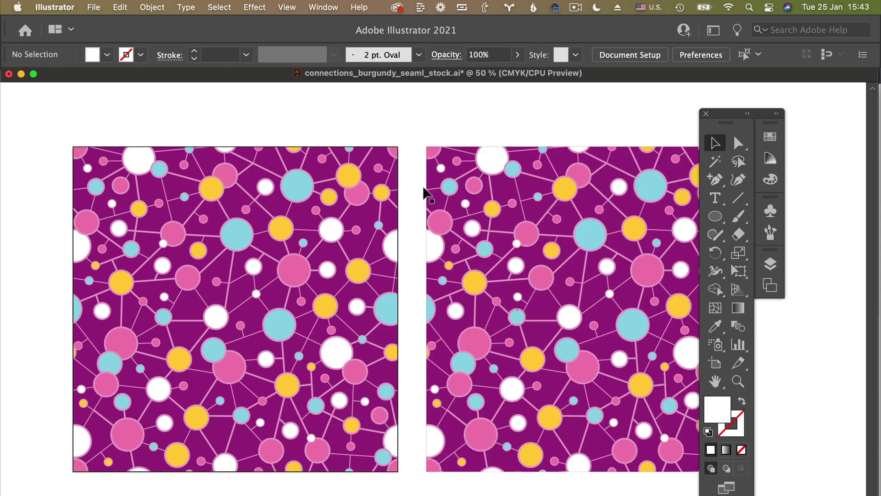
Fill the second artboard's background rectangle with very dark burgundy 33042A.
{"action": "left_click", "coordinate": [712, 365]}
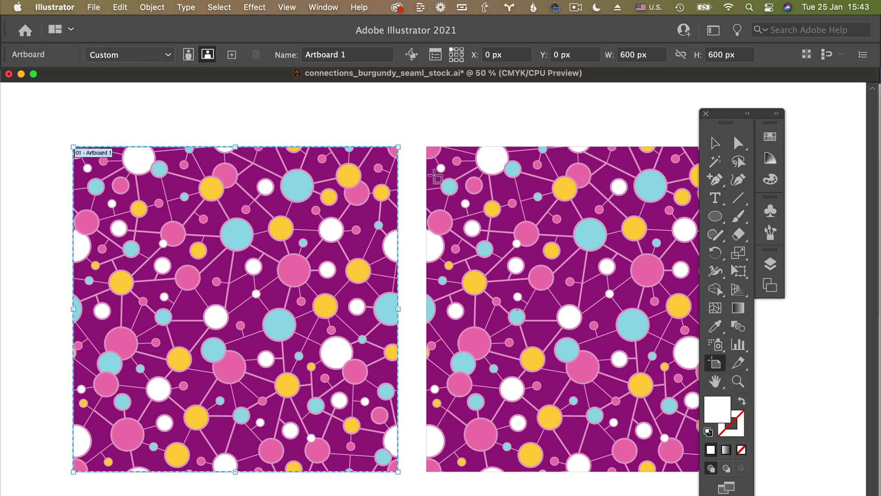
{"action": "left_click", "coordinate": [433, 179]}
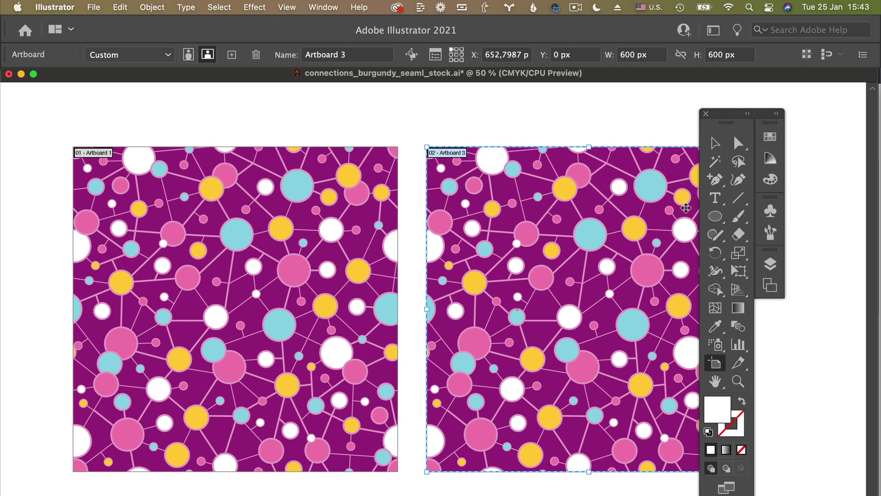
{"action": "key", "text": "a"}
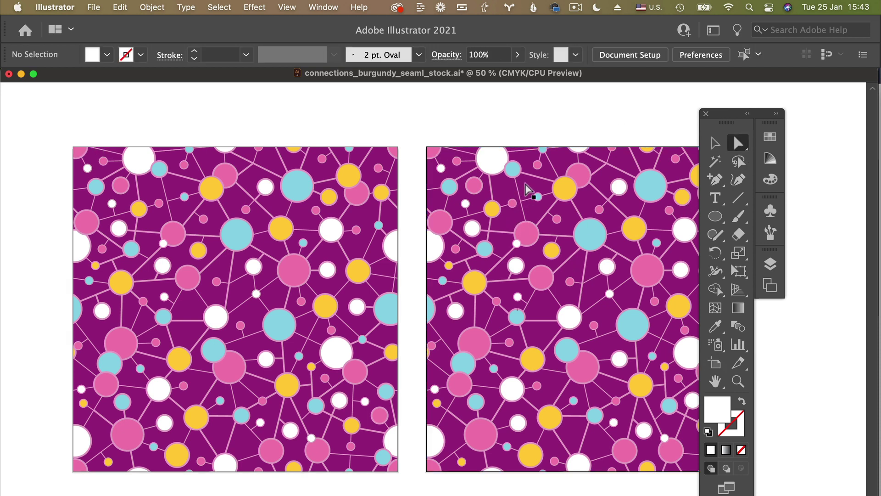
{"action": "left_click", "coordinate": [528, 192]}
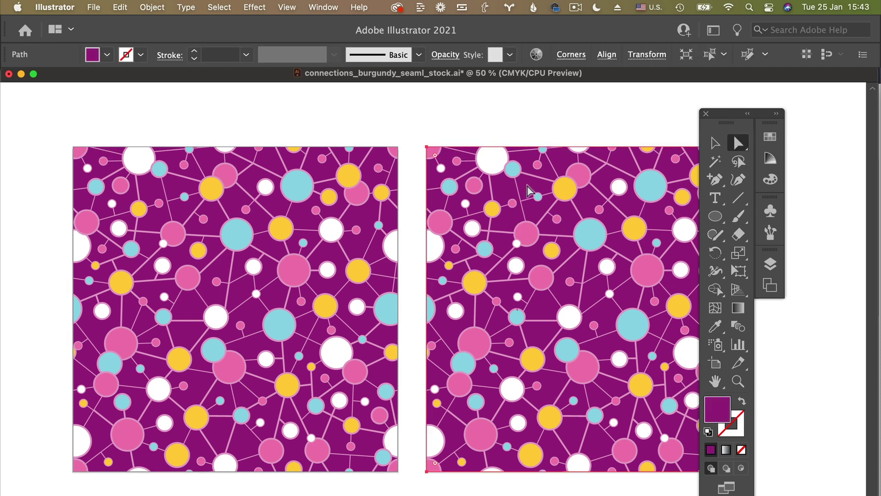
{"action": "double_click", "coordinate": [722, 412]}
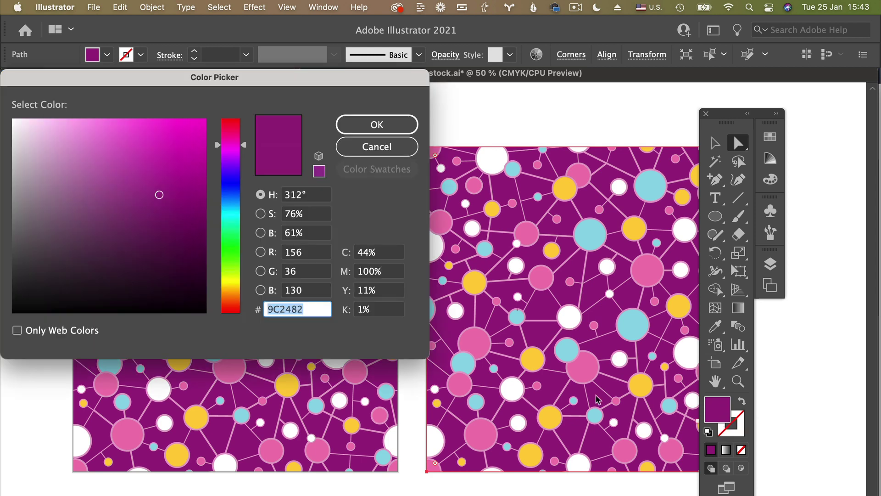
{"action": "left_click_drag", "start_coordinate": [178, 203], "coordinate": [179, 243]}
{"action": "left_click", "coordinate": [195, 274]}
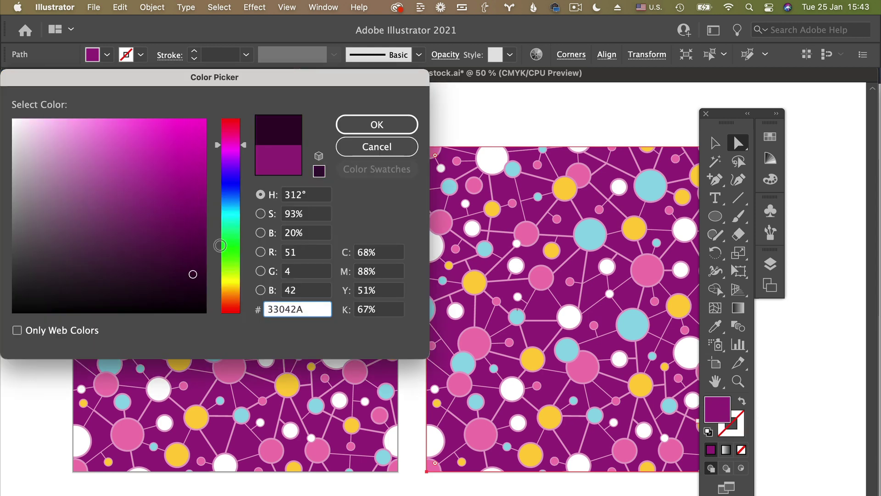
{"action": "left_click", "coordinate": [377, 124]}
{"action": "left_click", "coordinate": [716, 146]}
{"action": "left_click", "coordinate": [640, 117]}
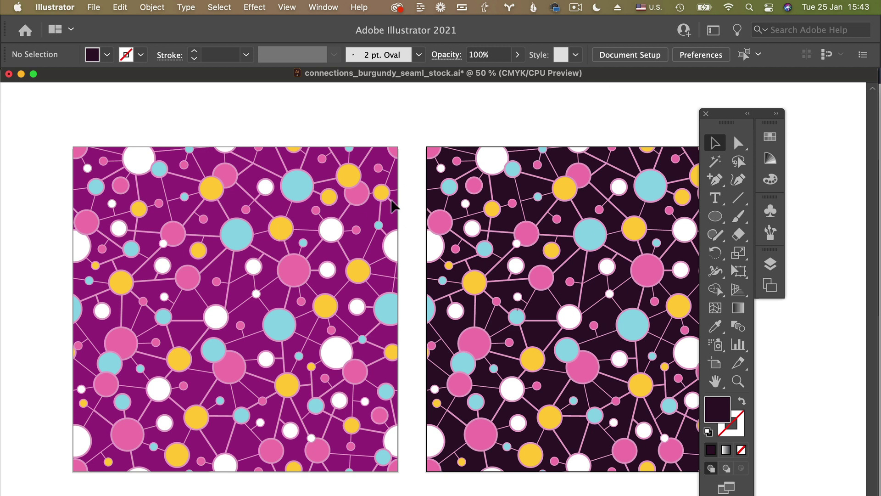
{"action": "left_click", "coordinate": [707, 364]}
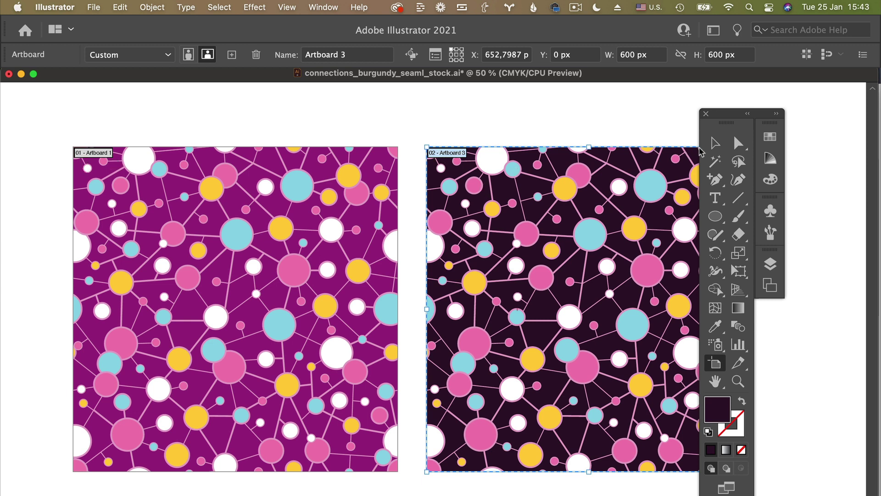
Select Artboard 1 and turn on Move/Copy Artwork with Artboard.
{"action": "left_click", "coordinate": [715, 143]}
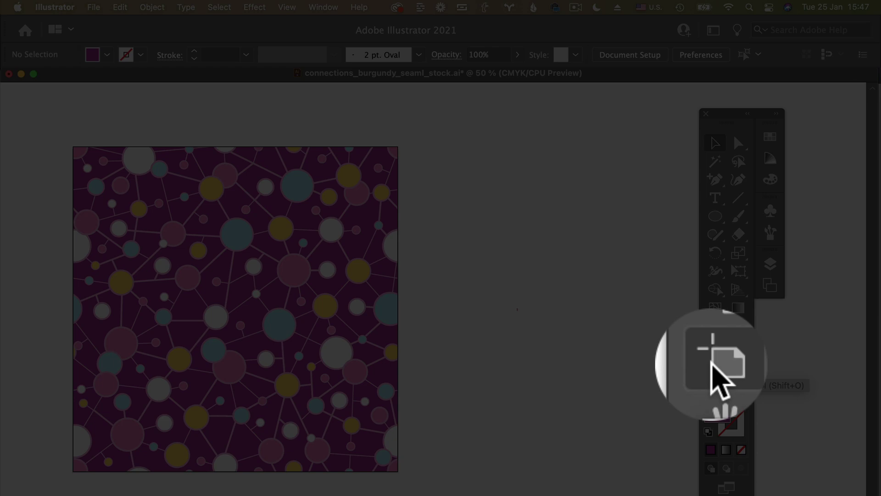
{"action": "left_click", "coordinate": [715, 363]}
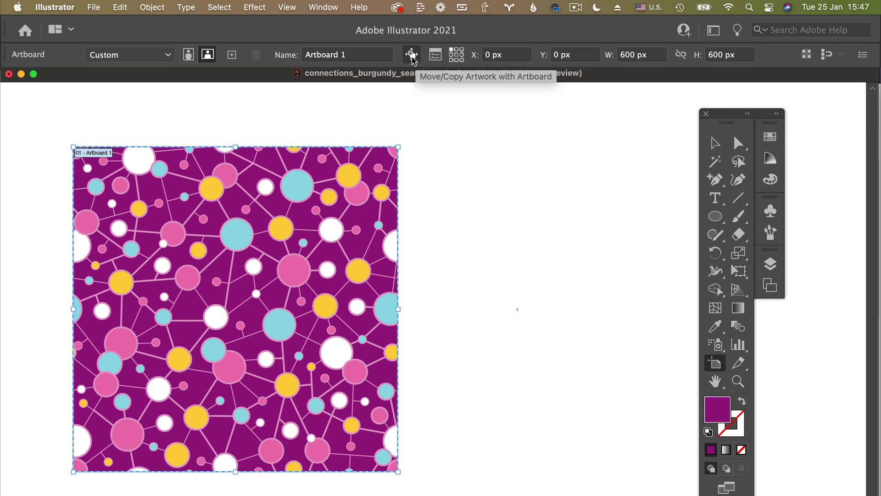
{"action": "left_click", "coordinate": [412, 55]}
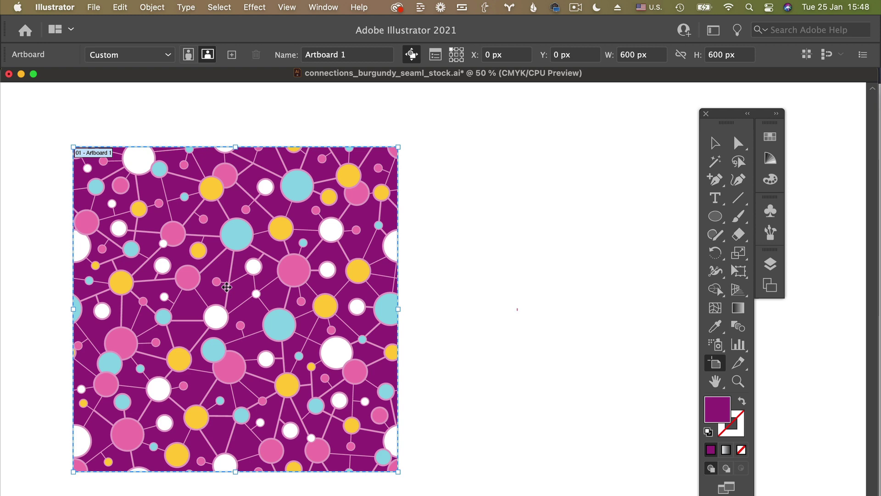
Alt-drag the pattern artboard to the right and select the copy's background rectangle.
{"action": "left_click_drag", "start_coordinate": [229, 291], "coordinate": [605, 294]}
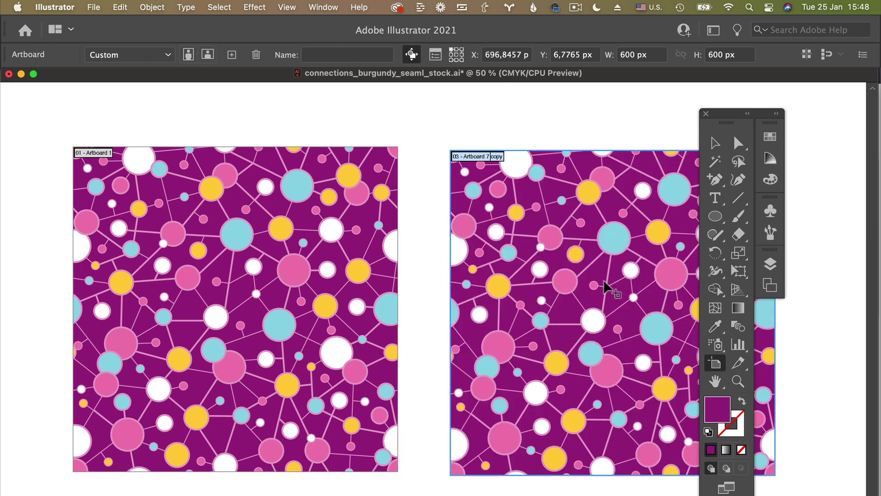
{"action": "key", "text": "v"}
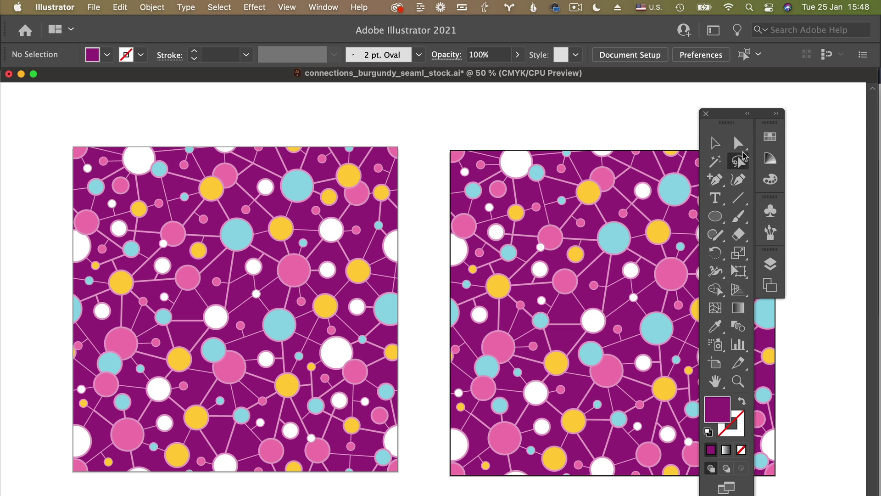
{"action": "left_click", "coordinate": [738, 144]}
{"action": "left_click", "coordinate": [559, 199]}
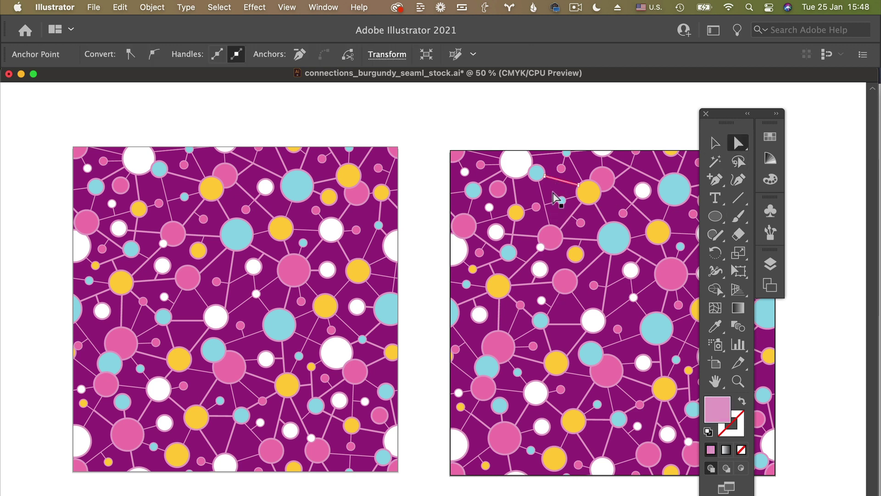
{"action": "left_click", "coordinate": [554, 202]}
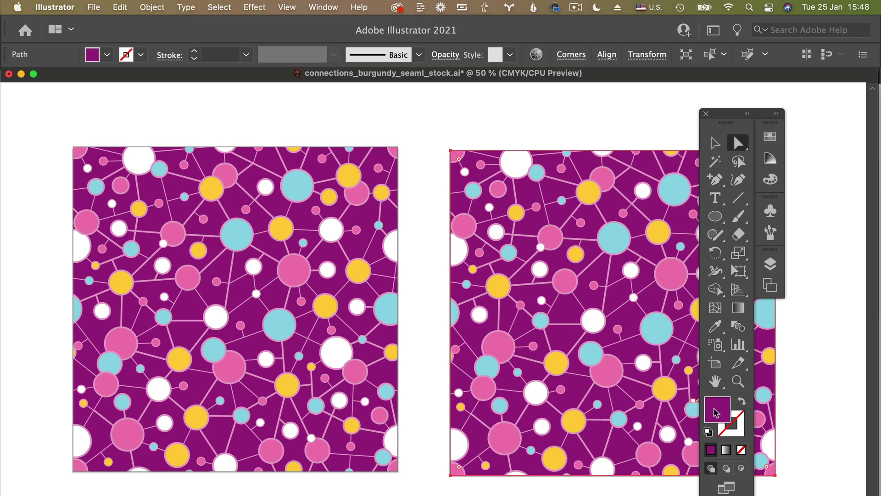
Recolour the copy's background to deep burgundy 3F0734, undoing a pale pink ED9FDE attempt.
{"action": "double_click", "coordinate": [718, 410]}
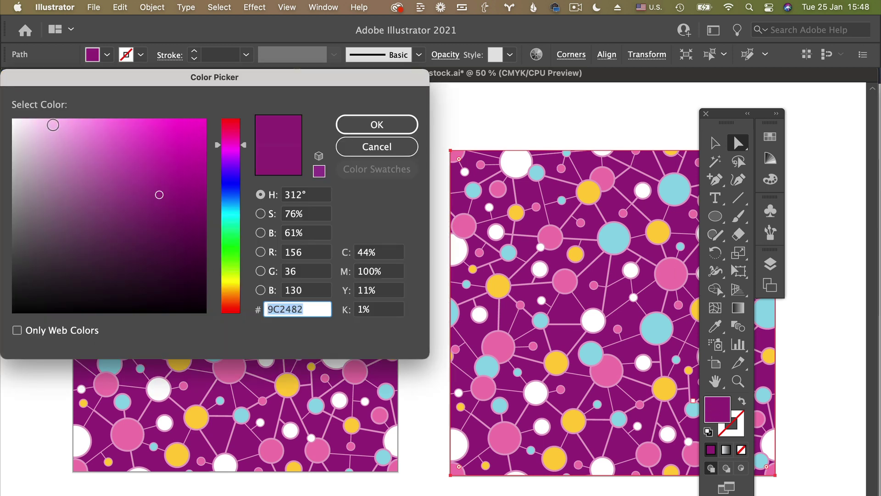
{"action": "left_click", "coordinate": [76, 133]}
{"action": "left_click", "coordinate": [375, 124]}
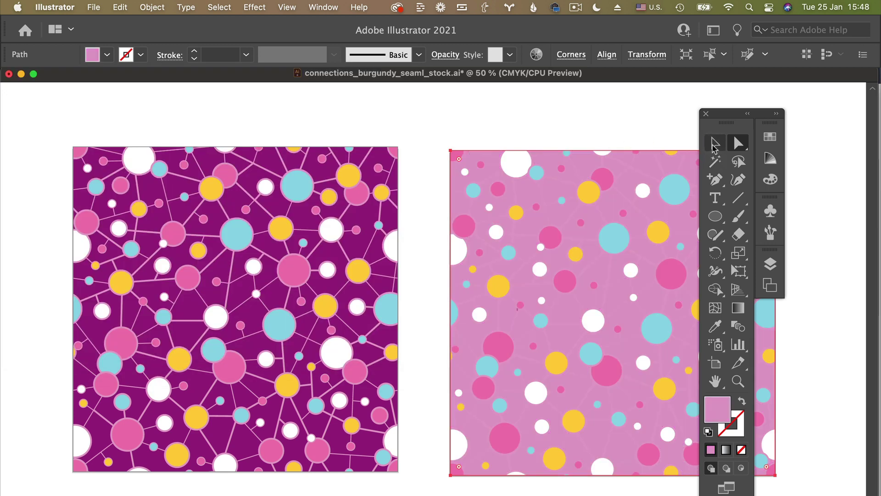
{"action": "key", "text": "cmd+z"}
{"action": "double_click", "coordinate": [718, 415]}
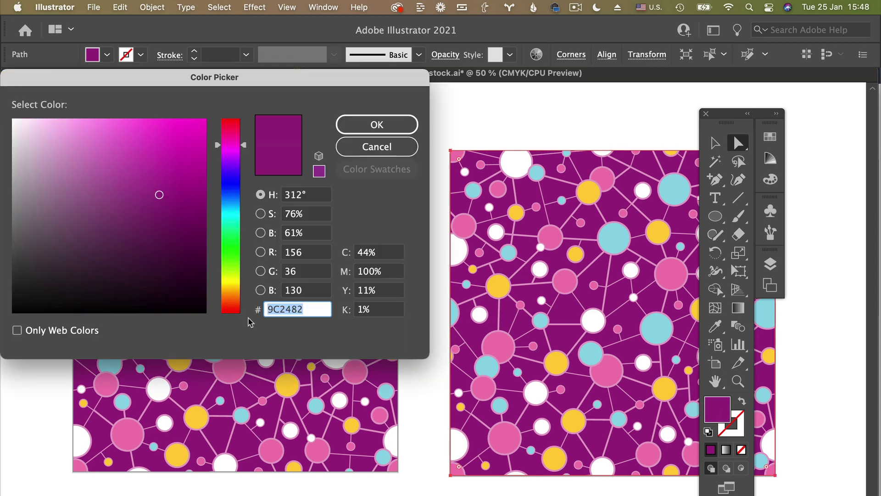
{"action": "left_click_drag", "start_coordinate": [183, 229], "coordinate": [184, 264]}
{"action": "left_click", "coordinate": [338, 130]}
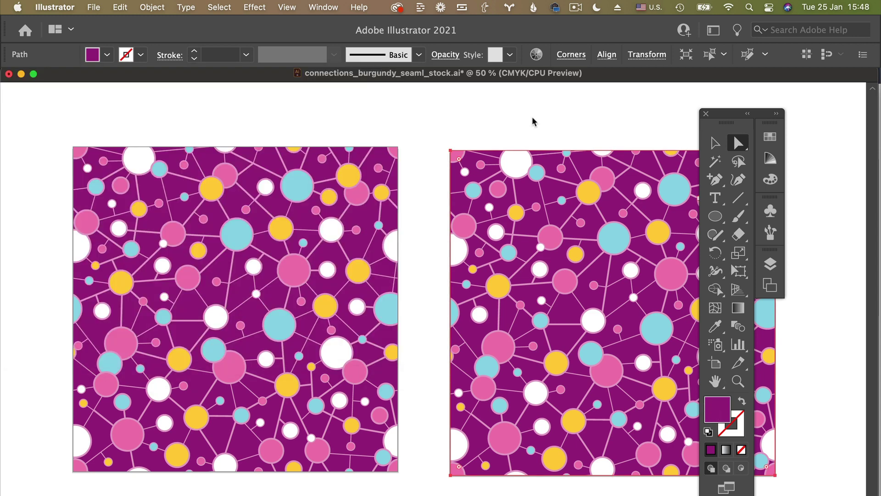
{"action": "key", "text": "v"}
{"action": "left_click", "coordinate": [627, 135]}
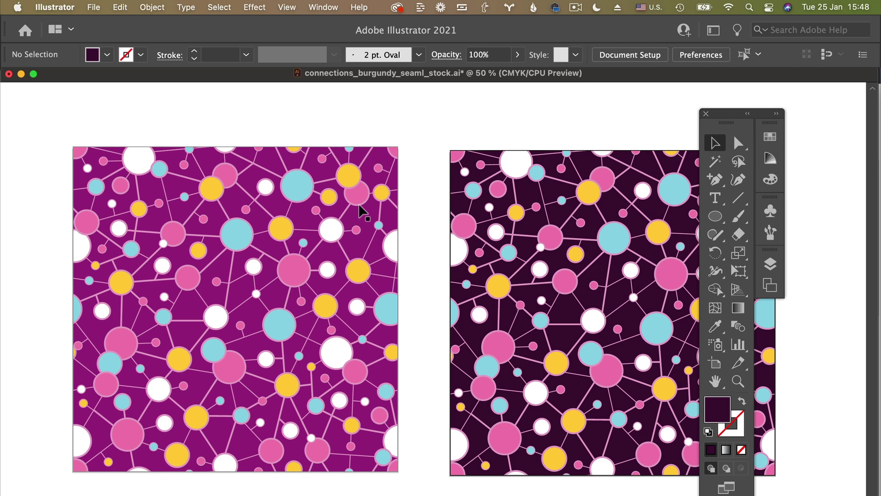